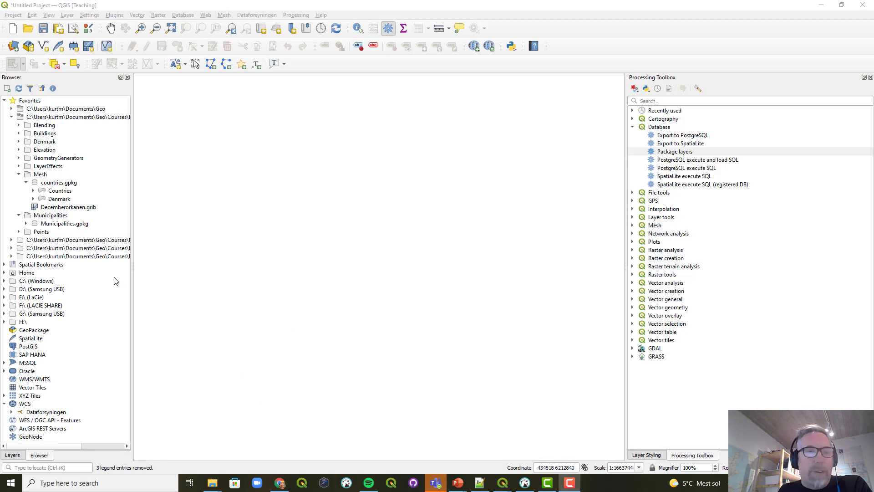
Add the Decemberorkanen.grib mesh and the Denmark and Countries layers from countries.gpkg to the project.
{"action": "left_click", "coordinate": [61, 210]}
{"action": "right_click", "coordinate": [61, 212]}
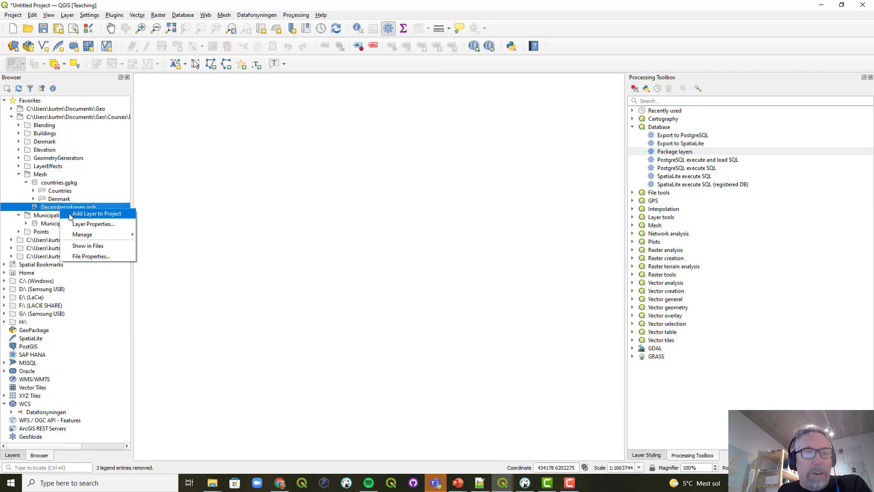
{"action": "left_click", "coordinate": [69, 214]}
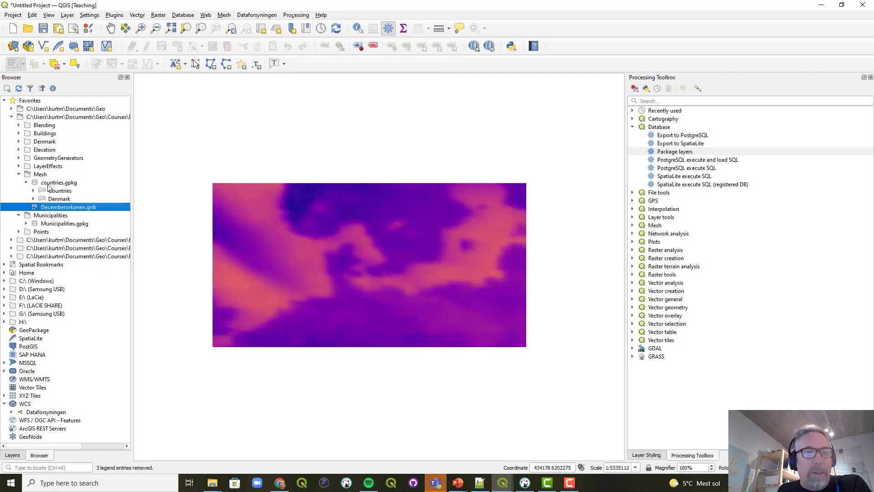
{"action": "right_click", "coordinate": [59, 198]}
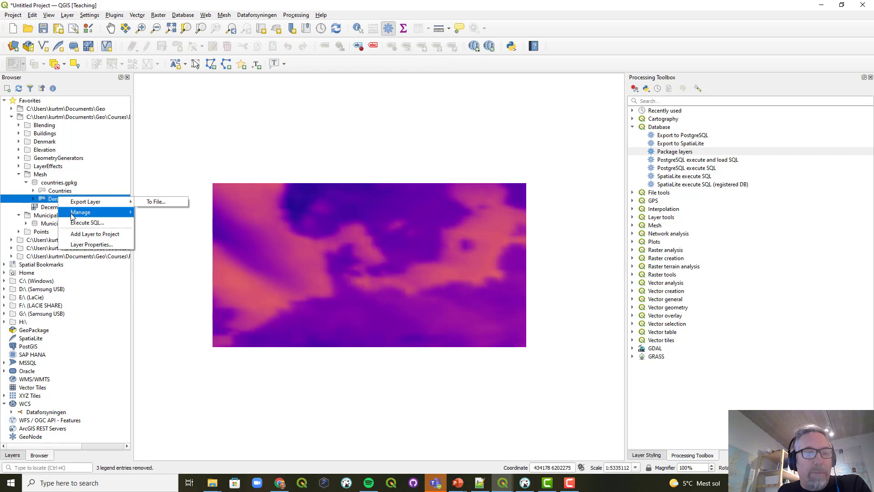
{"action": "left_click", "coordinate": [91, 233]}
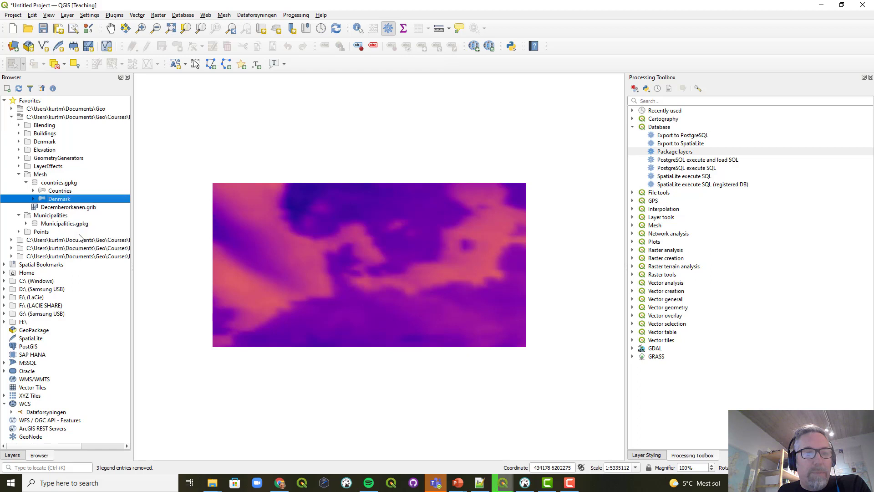
{"action": "right_click", "coordinate": [54, 191]}
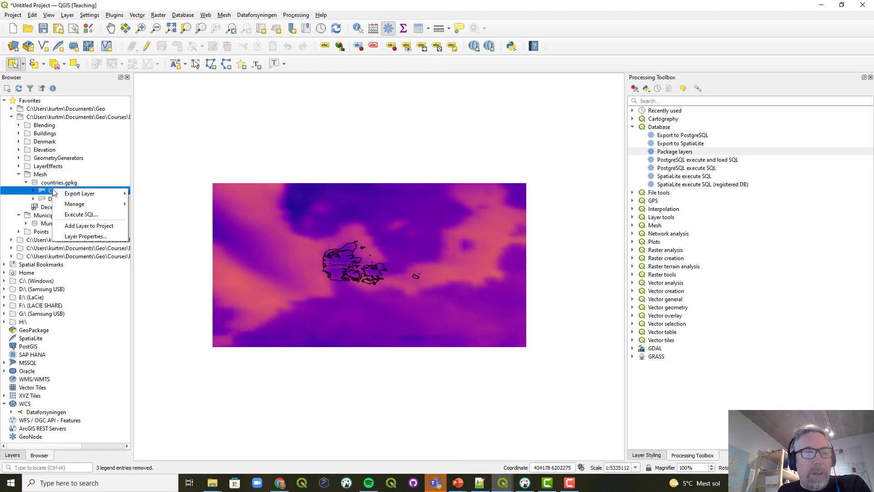
{"action": "left_click", "coordinate": [73, 225]}
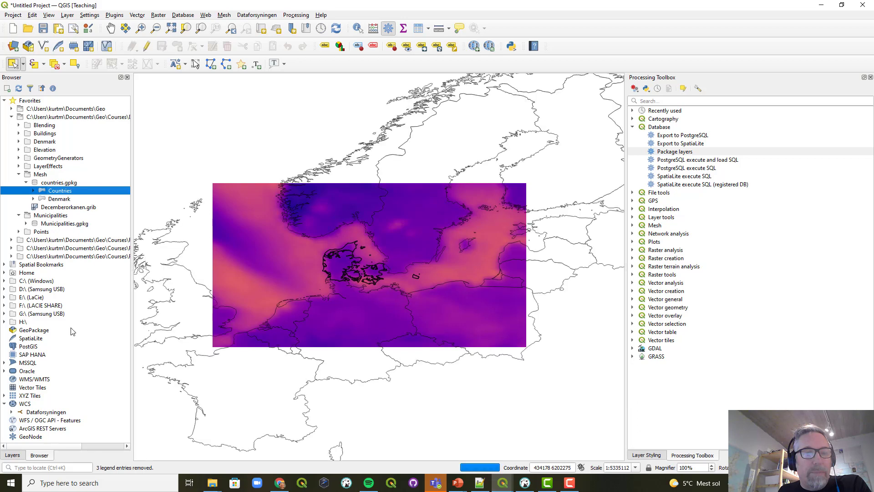
Set the project CRS from the Countries layer.
{"action": "left_click", "coordinate": [13, 455]}
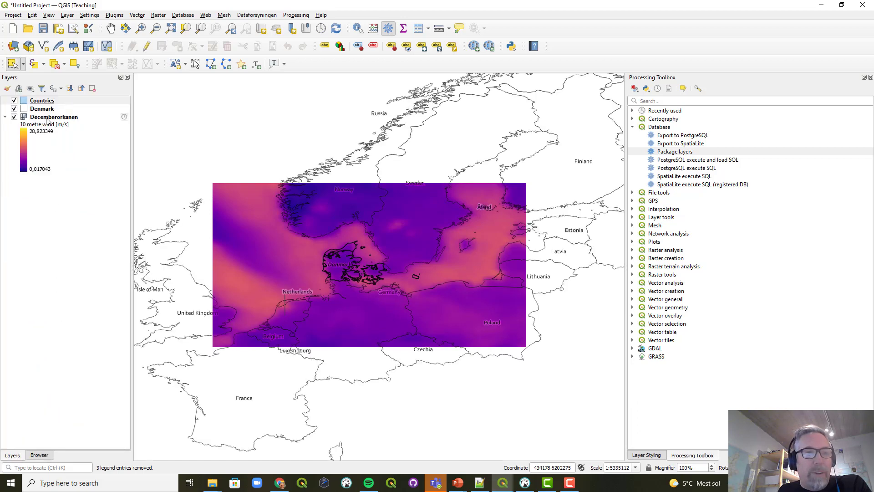
{"action": "left_click", "coordinate": [46, 102]}
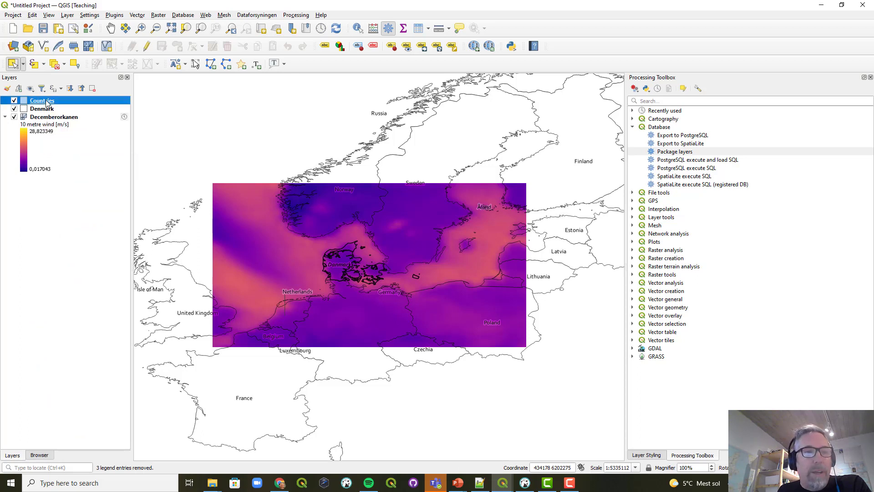
{"action": "right_click", "coordinate": [47, 101]}
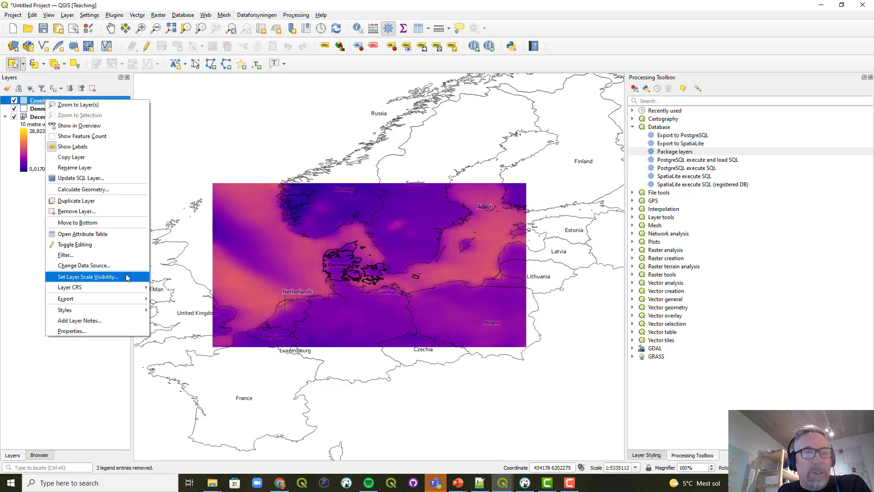
{"action": "mouse_move", "coordinate": [134, 288]}
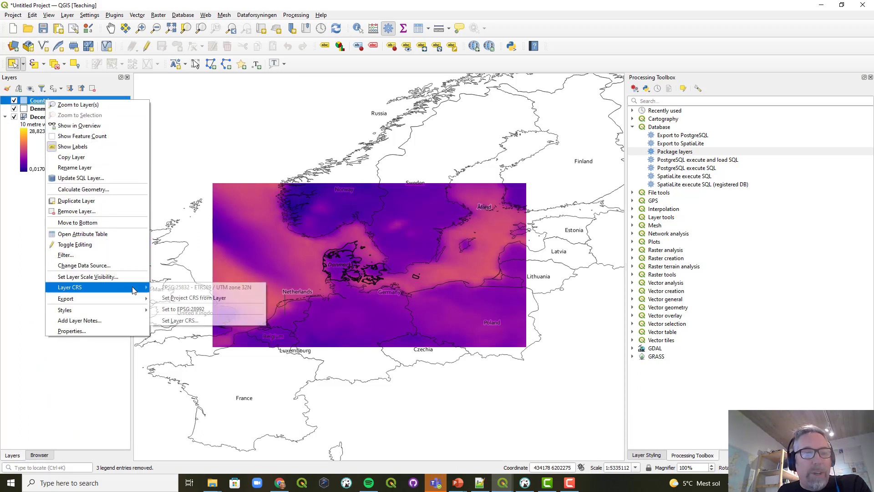
{"action": "left_click", "coordinate": [181, 301]}
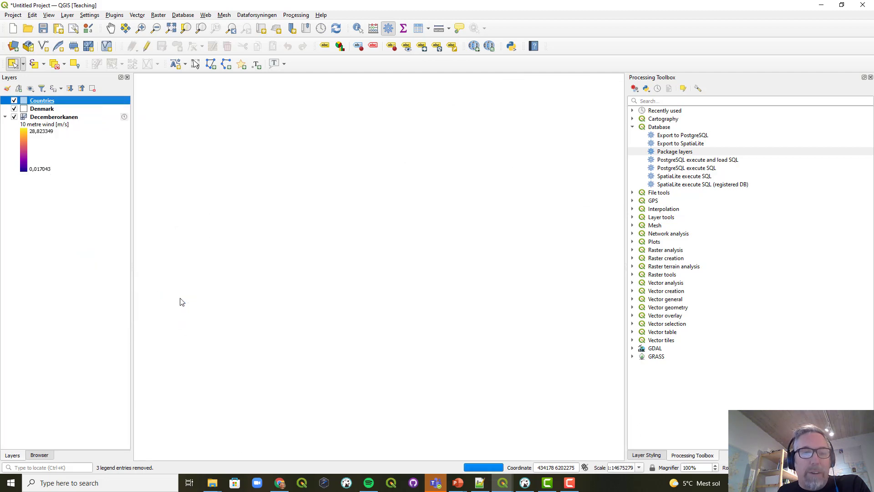
Zoom the map to the Denmark layer and widen the view to include the surrounding seas and neighbouring countries.
{"action": "right_click", "coordinate": [42, 110]}
{"action": "left_click", "coordinate": [50, 114]}
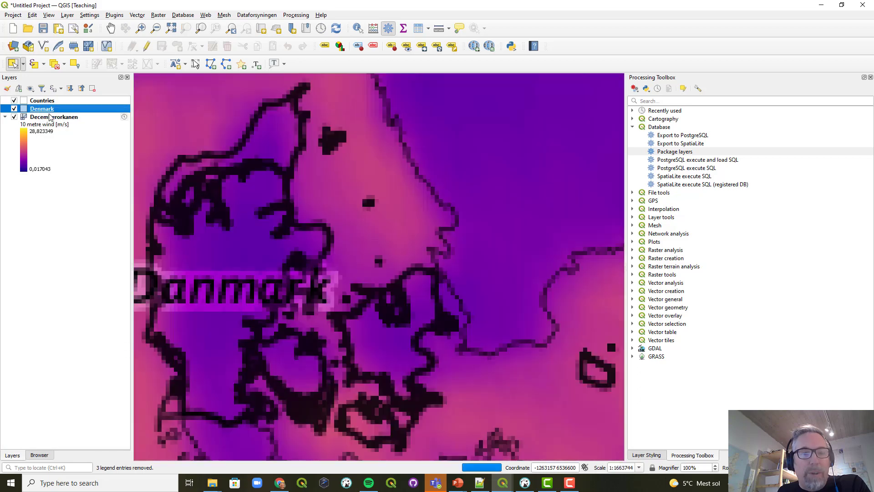
{"action": "left_click", "coordinate": [156, 28]}
{"action": "left_click_drag", "start_coordinate": [205, 157], "coordinate": [489, 405]}
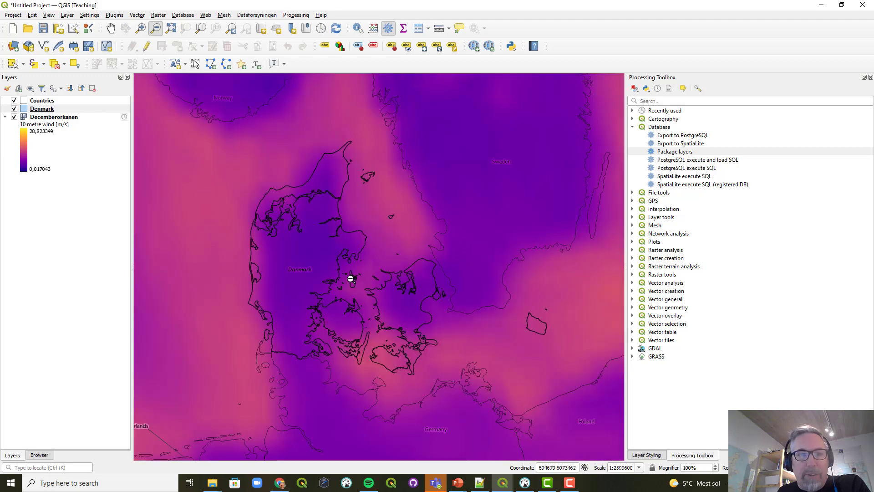
{"action": "left_click_drag", "start_coordinate": [197, 91], "coordinate": [596, 443]}
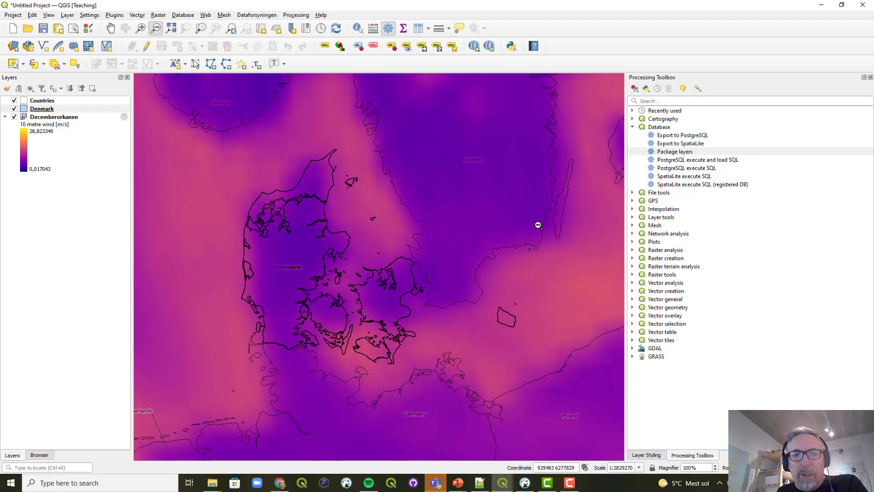
Review the temporal settings of the Decemberorkanen mesh layer, including its reference time, time range and time unit.
{"action": "left_click", "coordinate": [43, 119]}
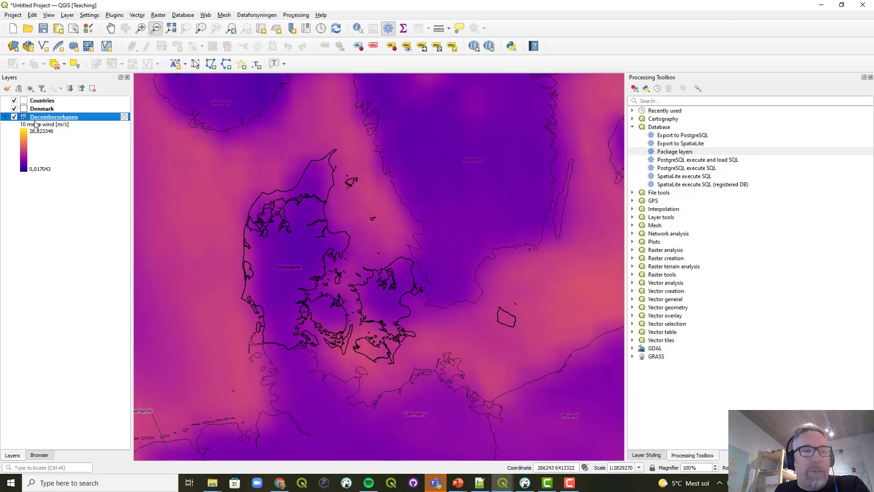
{"action": "left_click", "coordinate": [124, 118]}
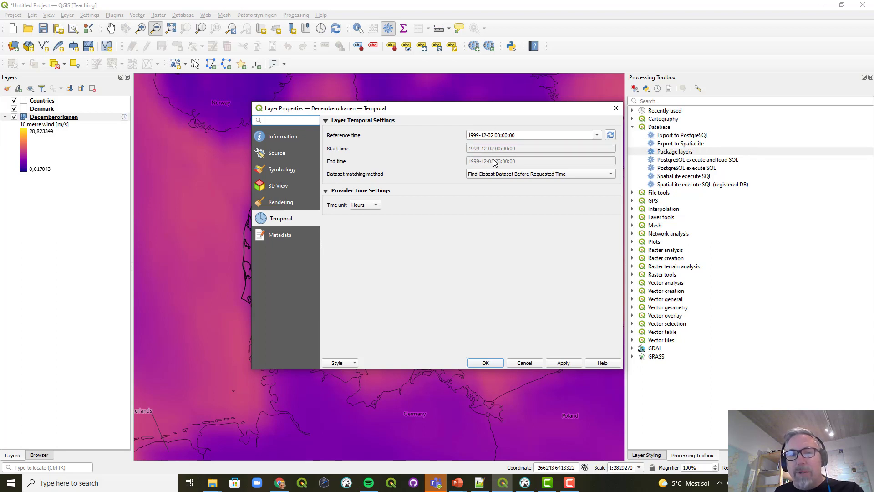
{"action": "left_click", "coordinate": [486, 363]}
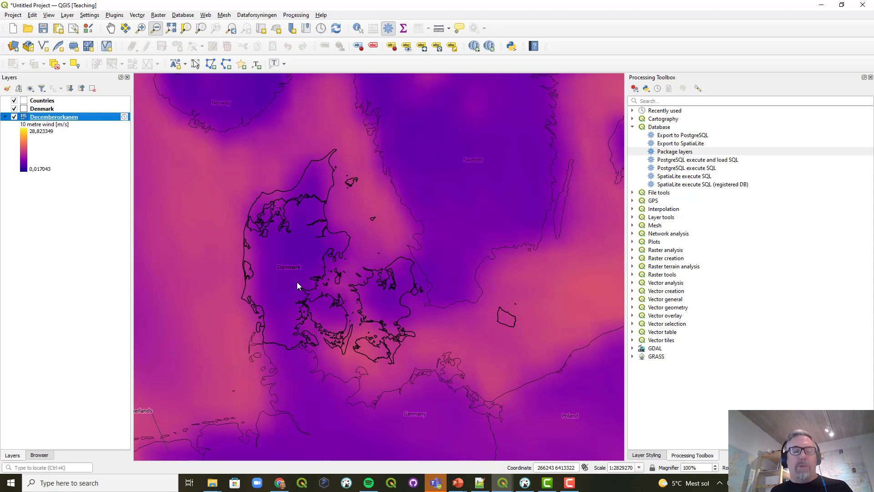
Style the Decemberorkanen 10 metre wind contours with the RdYlBu color ramp and invert the ramp.
{"action": "left_click", "coordinate": [639, 456]}
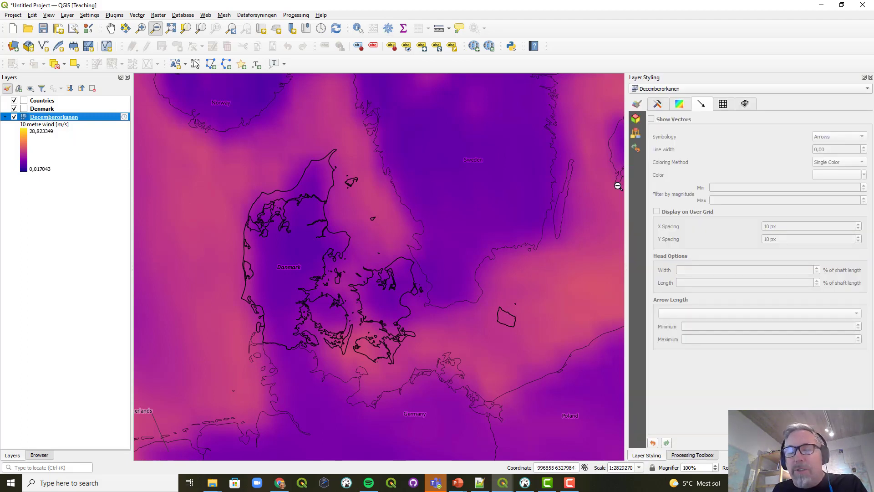
{"action": "left_click", "coordinate": [657, 106]}
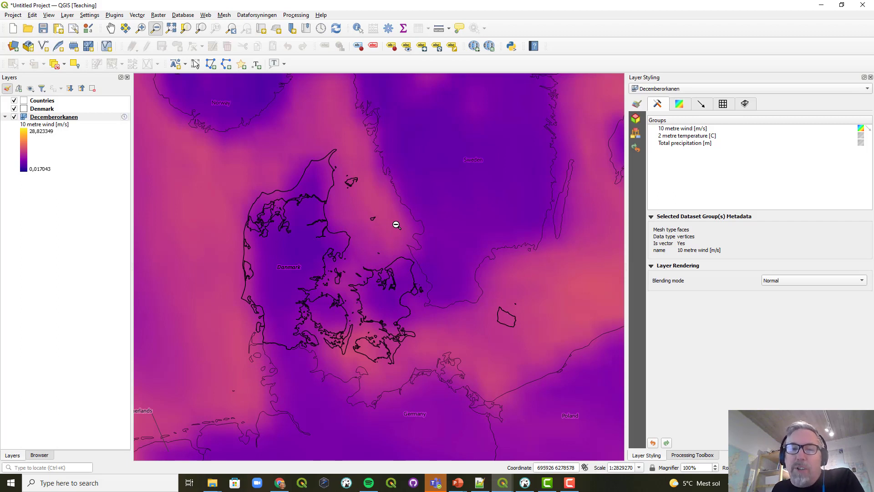
{"action": "left_click", "coordinate": [679, 105]}
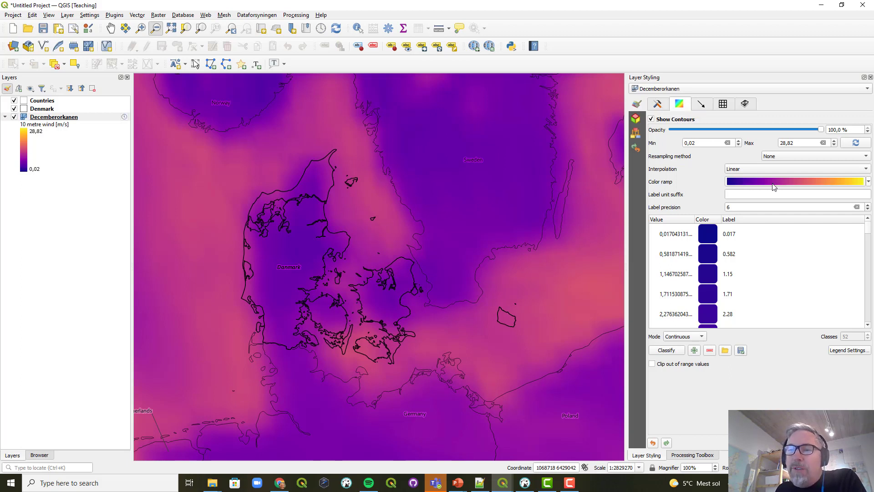
{"action": "left_click", "coordinate": [869, 183]}
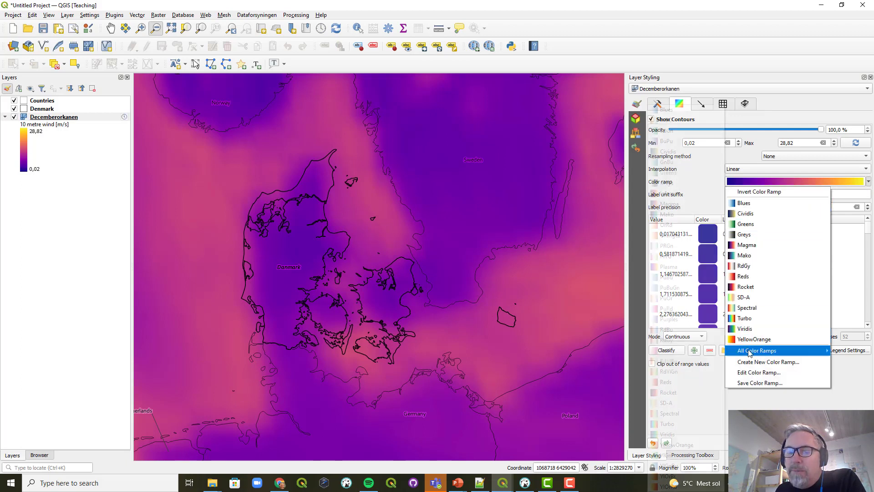
{"action": "mouse_move", "coordinate": [747, 351]}
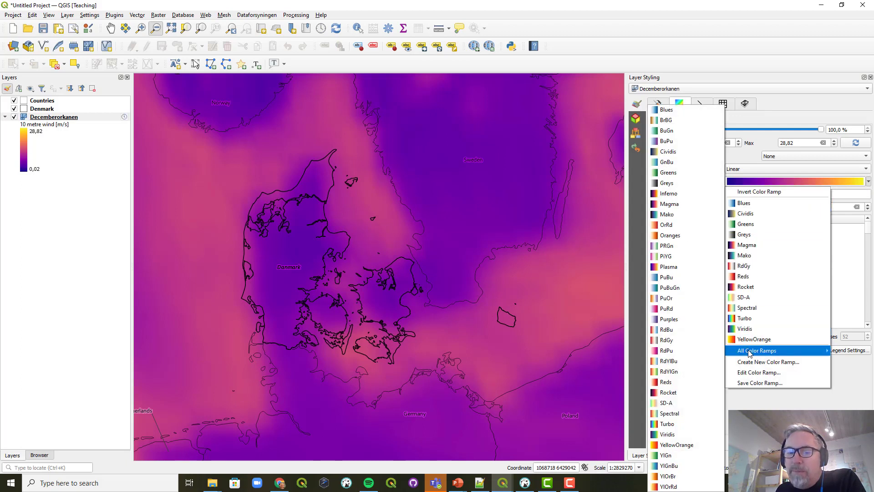
{"action": "left_click", "coordinate": [678, 362]}
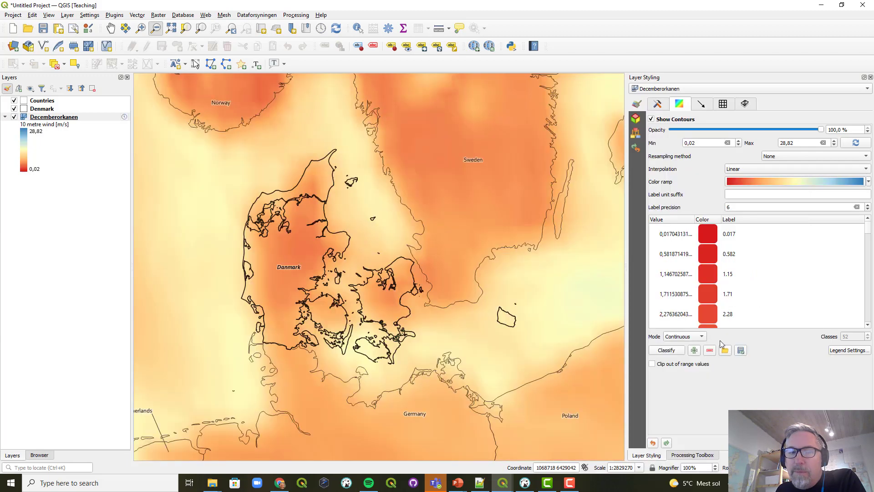
{"action": "left_click", "coordinate": [868, 181]}
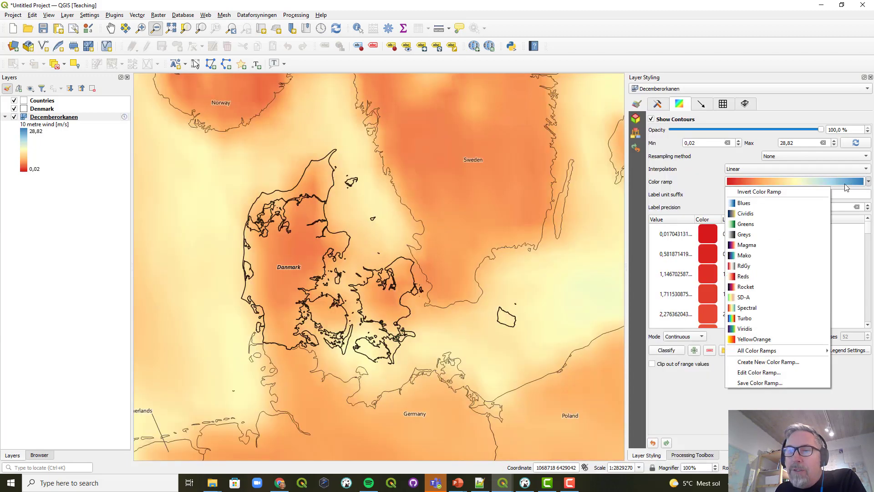
{"action": "left_click", "coordinate": [813, 196]}
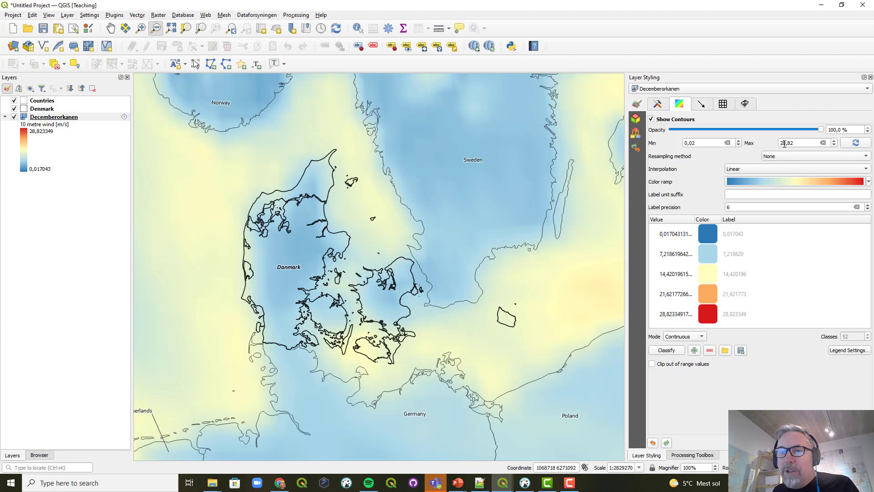
Set the maximum value of the wind contours to 20.
{"action": "left_click", "coordinate": [823, 143]}
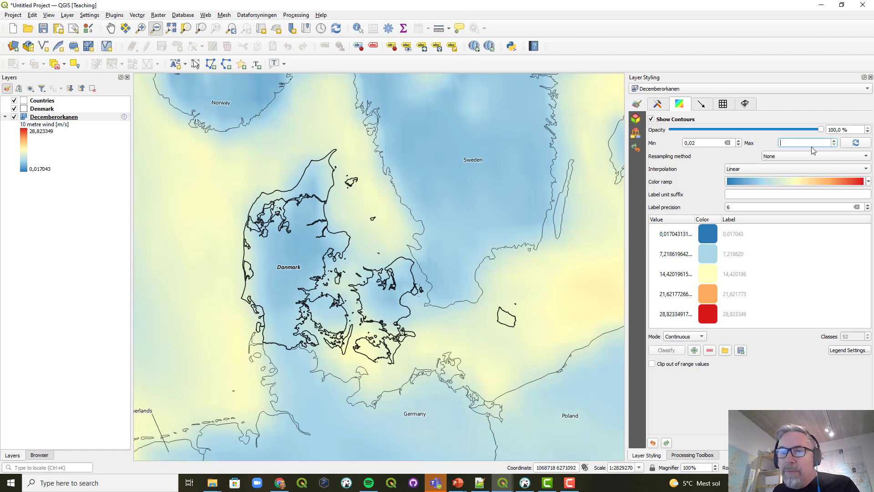
{"action": "type", "text": "20"}
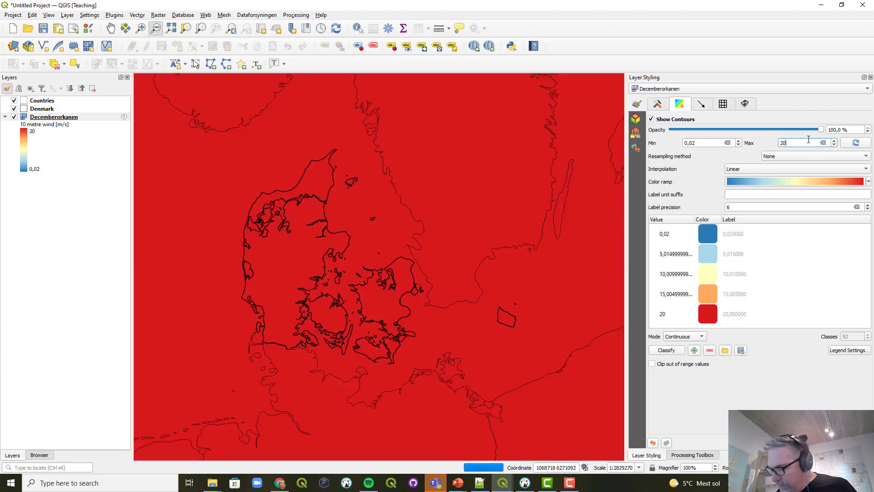
{"action": "key", "text": "Return"}
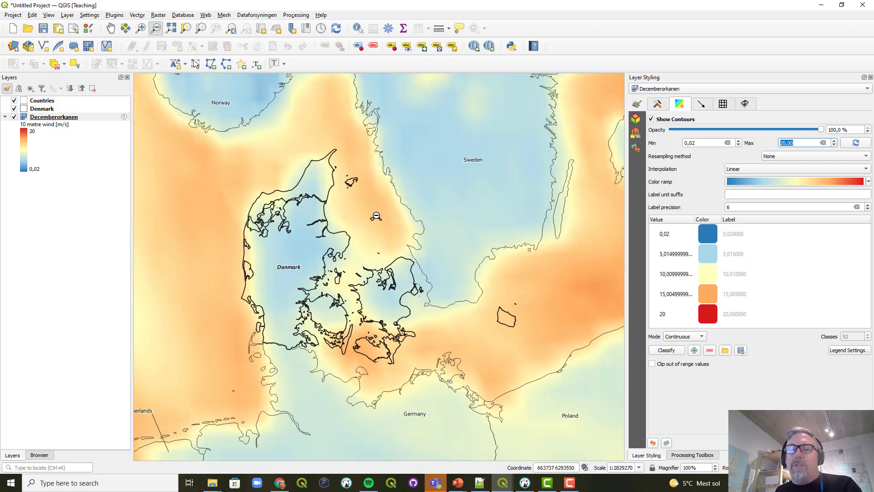
Turn on vector display for the 10 metre wind dataset group.
{"action": "left_click", "coordinate": [701, 106]}
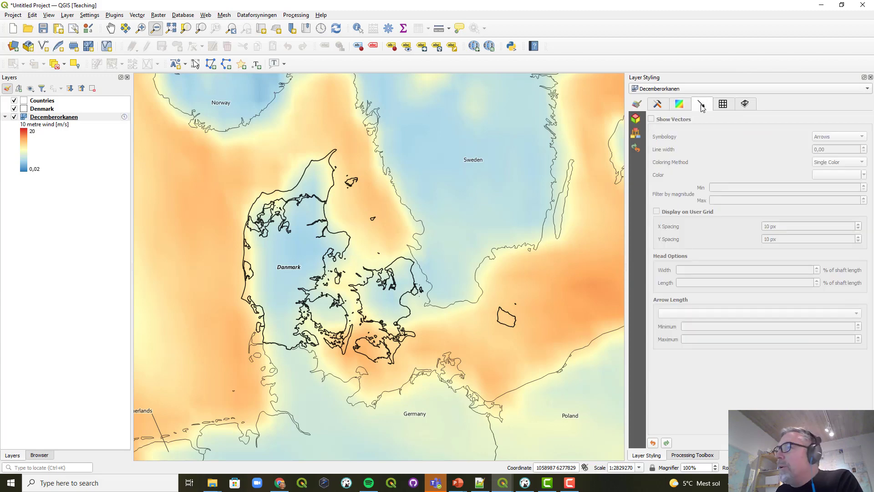
{"action": "left_click", "coordinate": [660, 108]}
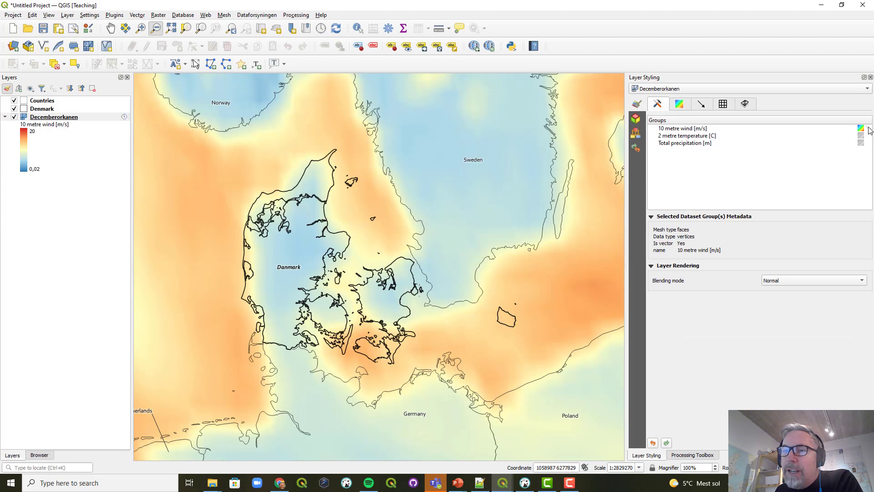
{"action": "left_click", "coordinate": [868, 129]}
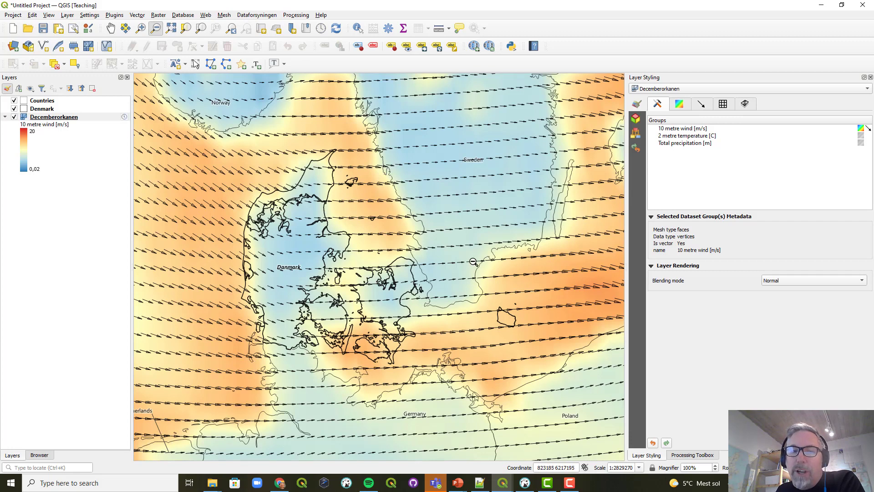
Display the wind arrows on a user grid with 15 px X and Y spacing.
{"action": "left_click", "coordinate": [701, 104]}
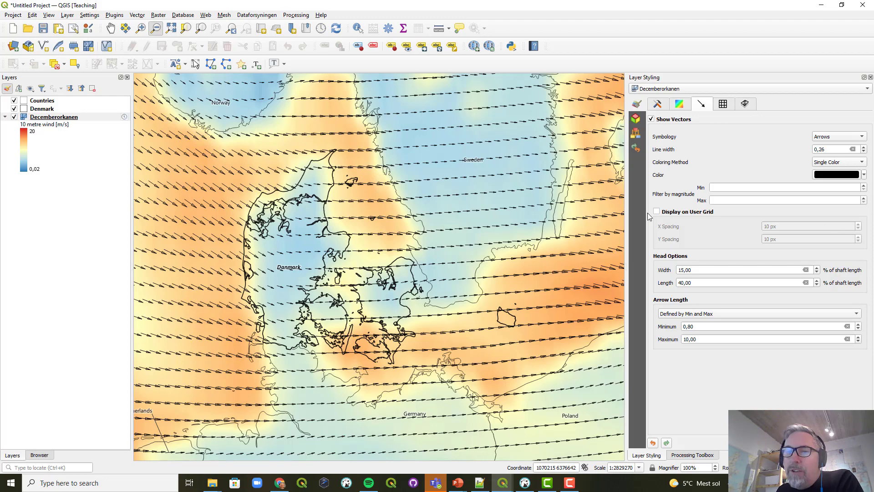
{"action": "left_click", "coordinate": [674, 213]}
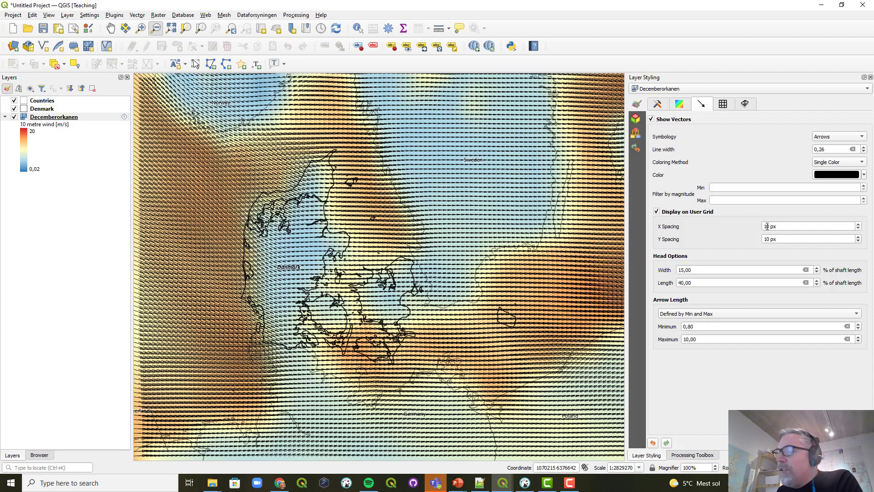
{"action": "left_click_drag", "start_coordinate": [767, 229], "coordinate": [768, 242]}
{"action": "type", "text": "5"}
{"action": "type", "text": "5"}
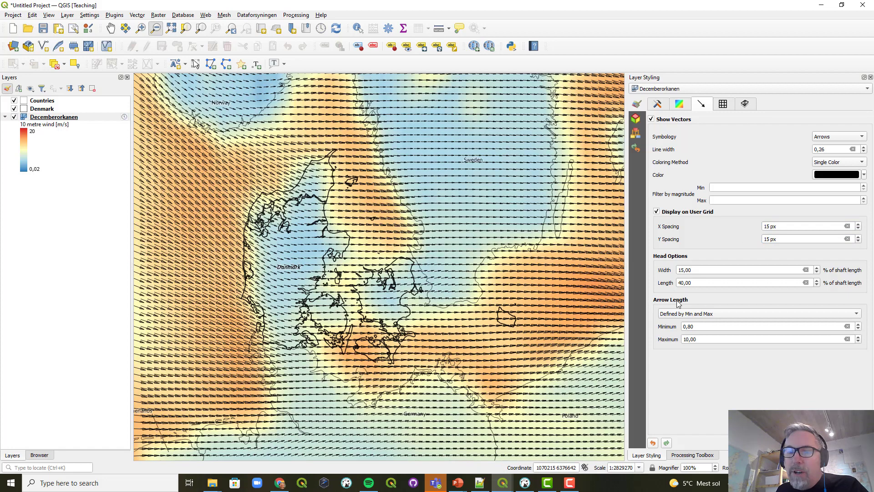
Scale the wind arrows' length to magnitude by a factor of 2.
{"action": "left_click", "coordinate": [709, 314]}
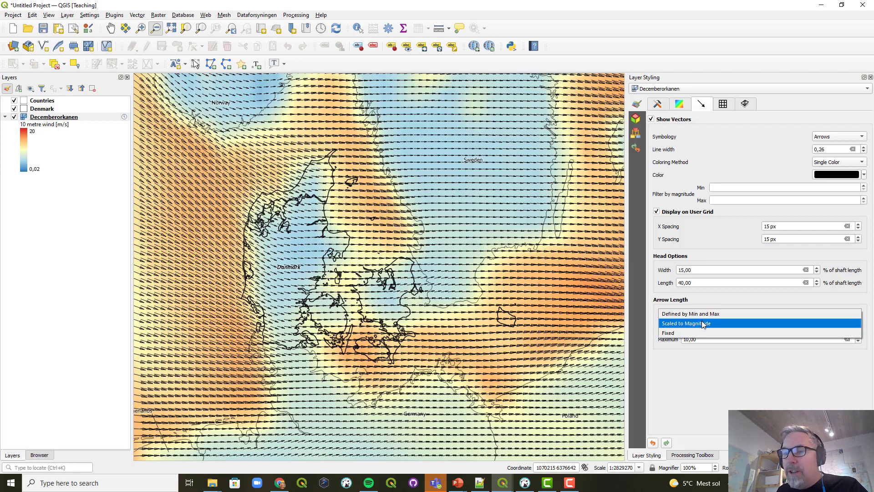
{"action": "left_click", "coordinate": [702, 324]}
{"action": "left_click_drag", "start_coordinate": [711, 326], "coordinate": [698, 326]}
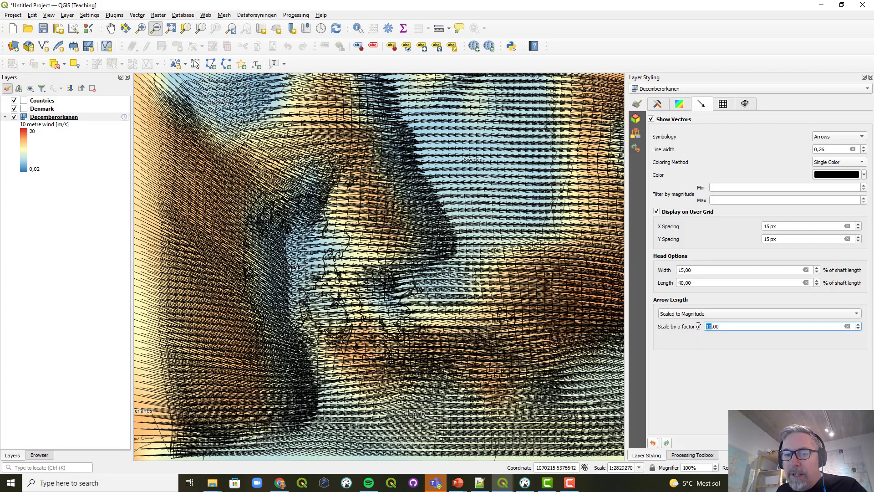
{"action": "type", "text": "2"}
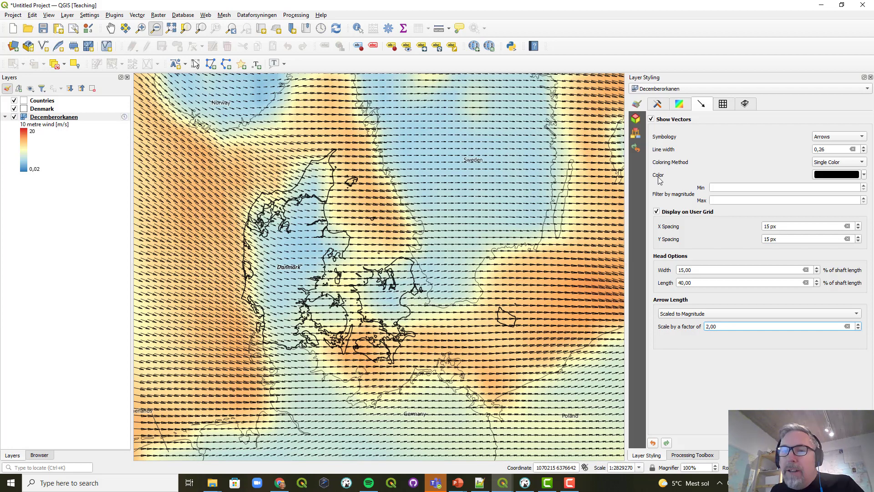
Color the wind vectors blue with RGB 31, 120, 180 and change their symbology to Traces.
{"action": "left_click", "coordinate": [835, 177]}
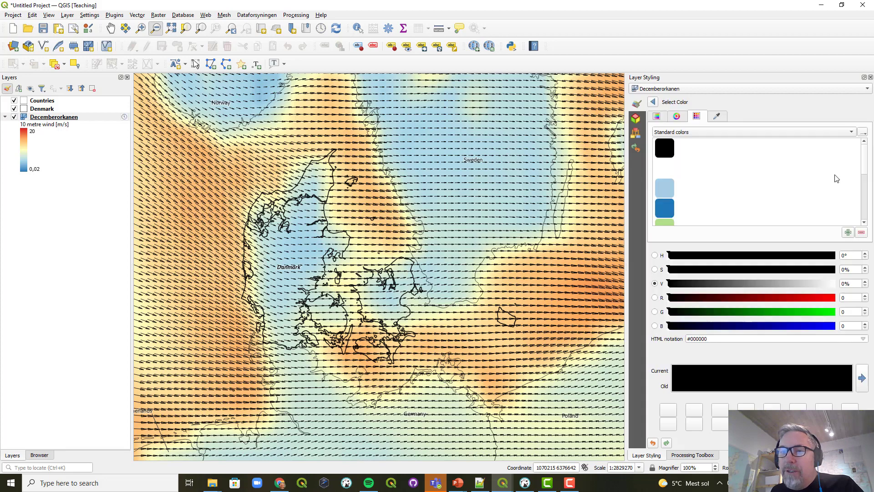
{"action": "double_click", "coordinate": [851, 299]}
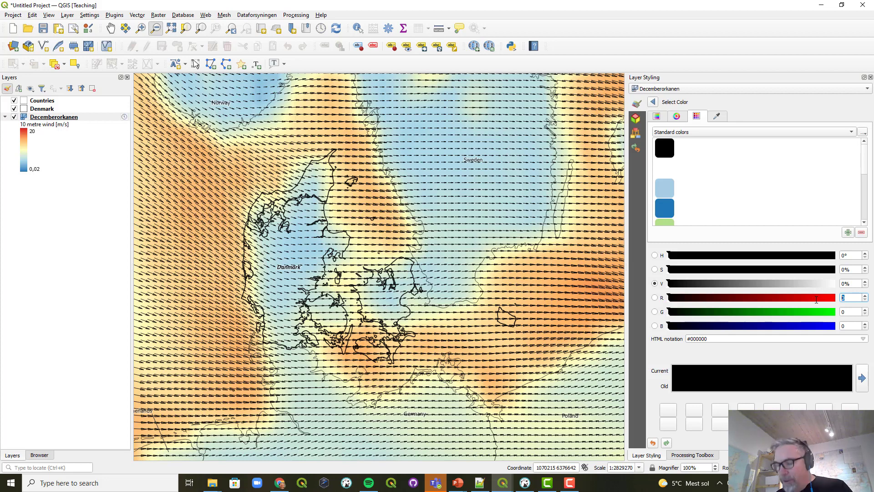
{"action": "type", "text": "31"}
{"action": "double_click", "coordinate": [846, 312]}
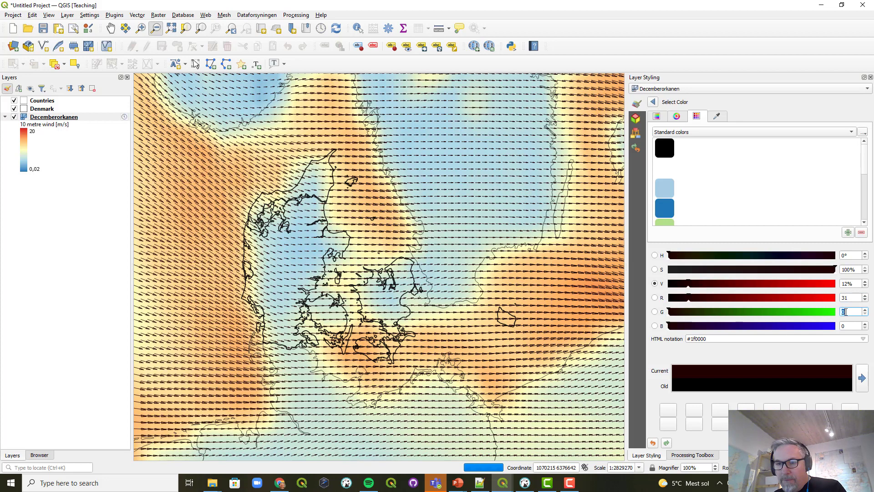
{"action": "type", "text": "120"}
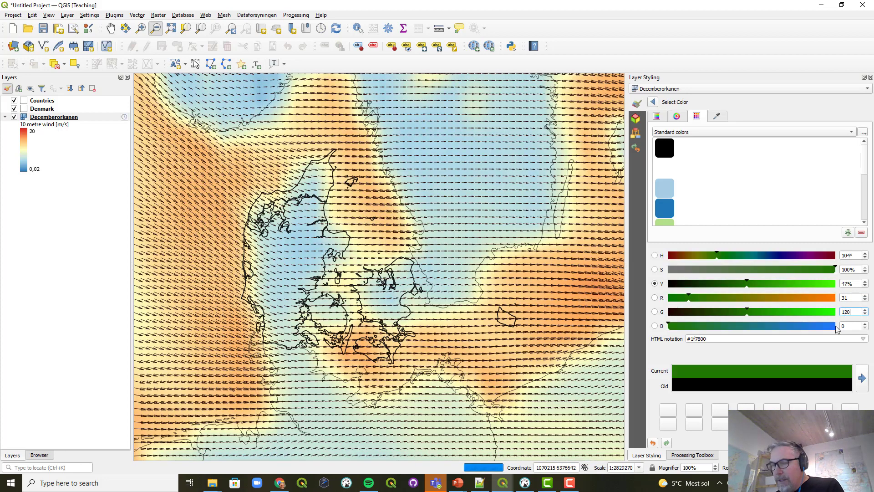
{"action": "double_click", "coordinate": [846, 326]}
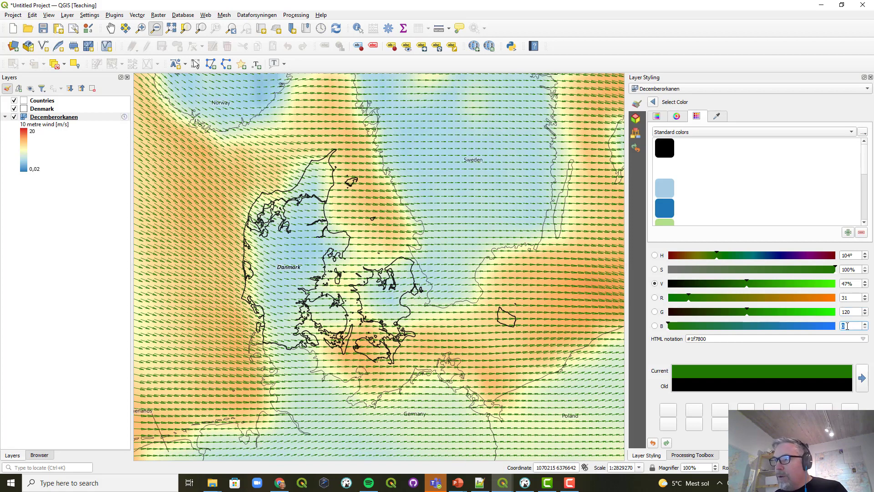
{"action": "type", "text": "180"}
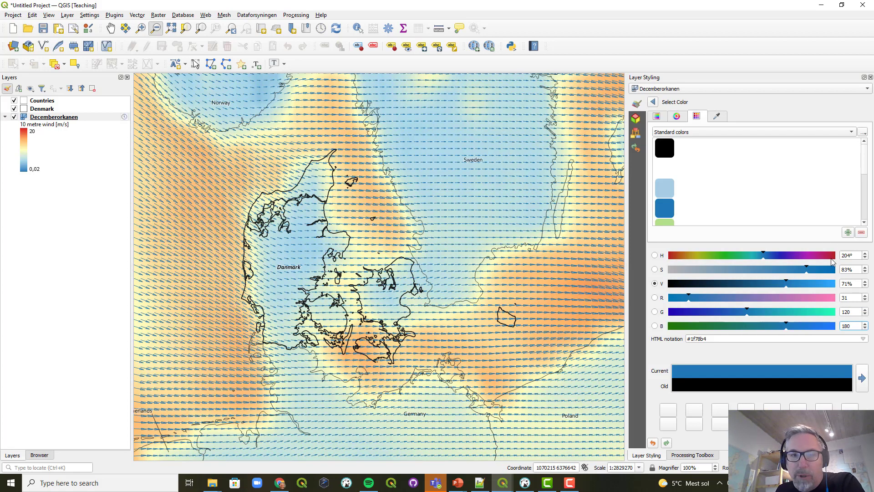
{"action": "left_click", "coordinate": [655, 104]}
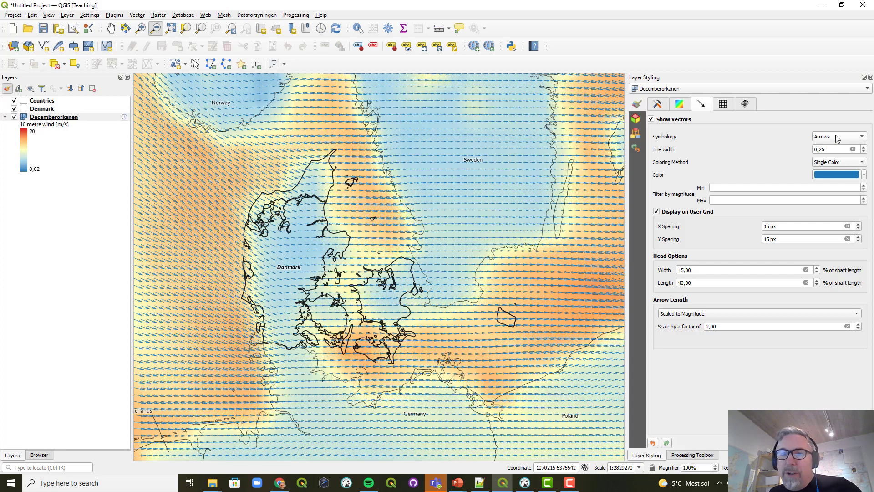
{"action": "left_click", "coordinate": [847, 141]}
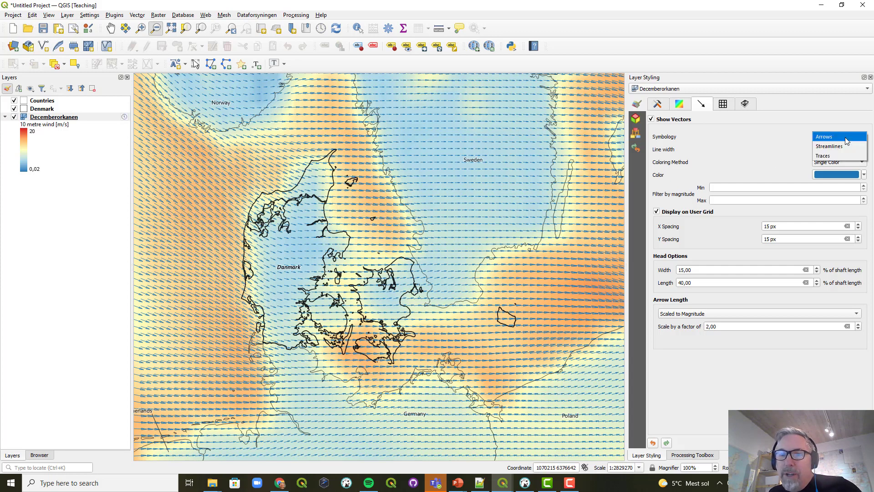
{"action": "left_click", "coordinate": [837, 157]}
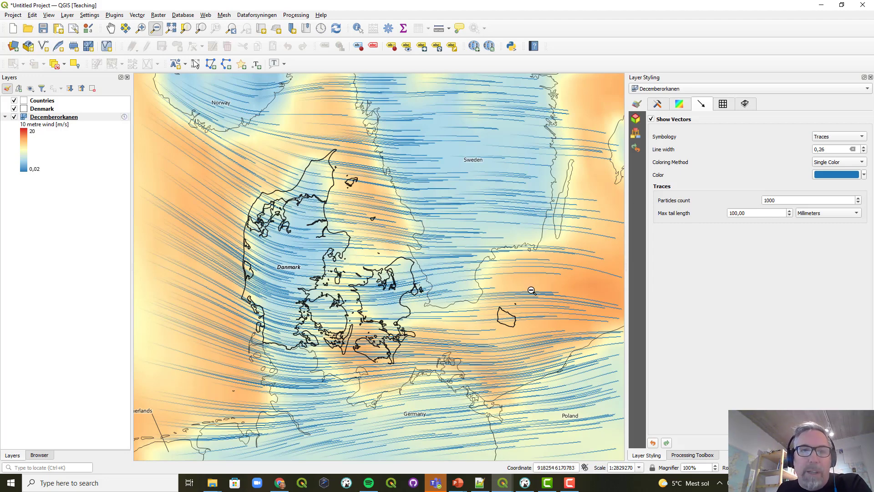
{"action": "left_click", "coordinate": [321, 29]}
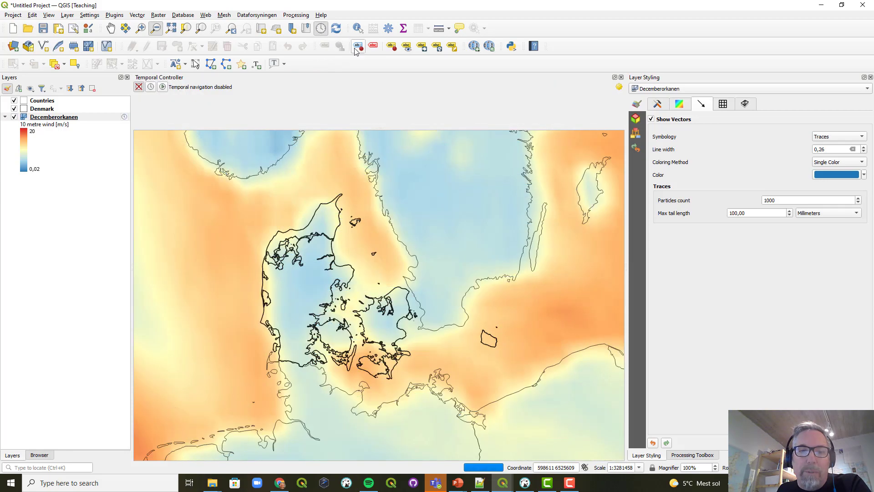
{"action": "left_click", "coordinate": [150, 86]}
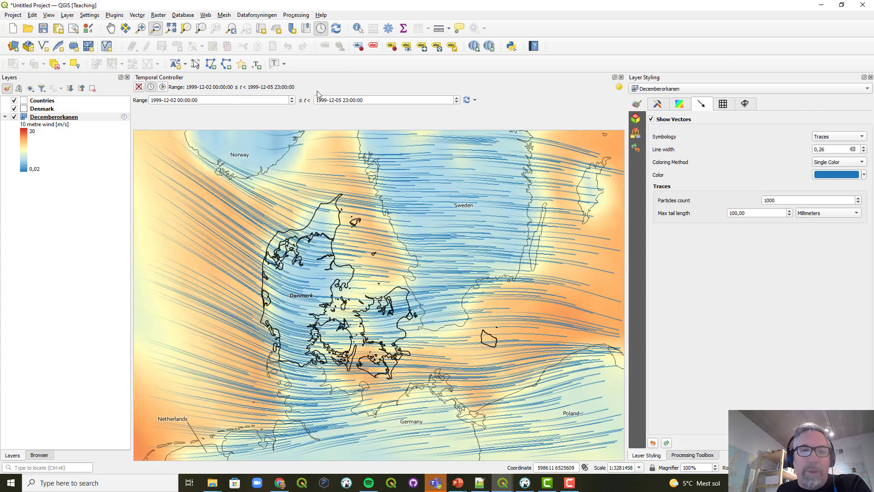
{"action": "left_click", "coordinate": [163, 88]}
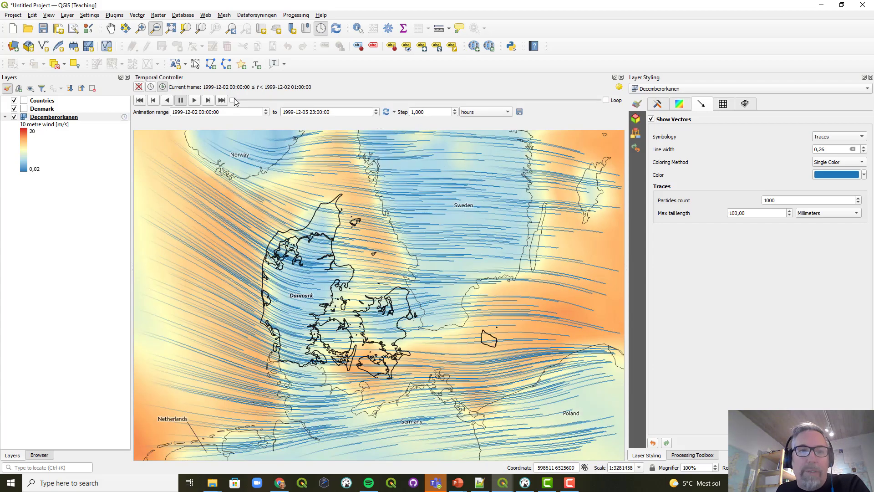
{"action": "left_click_drag", "start_coordinate": [230, 103], "coordinate": [367, 118]}
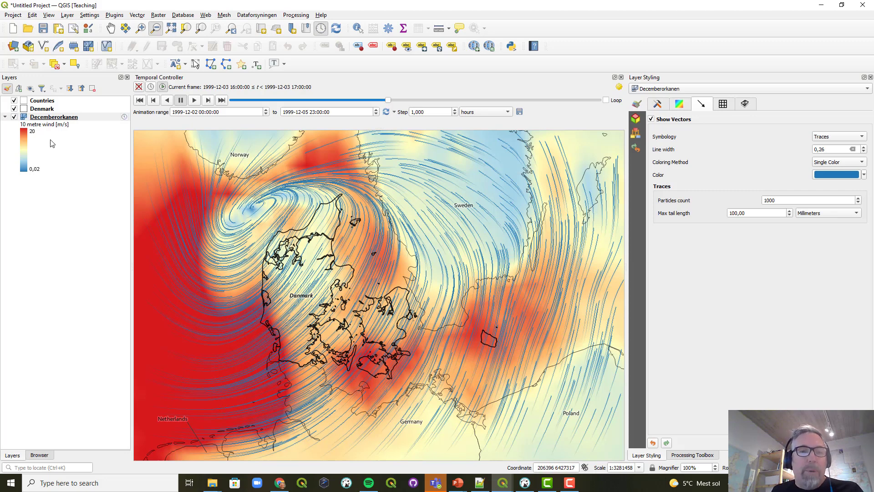
Turn off the contours of the 10 metre wind dataset group and color its traces white.
{"action": "left_click", "coordinate": [657, 104]}
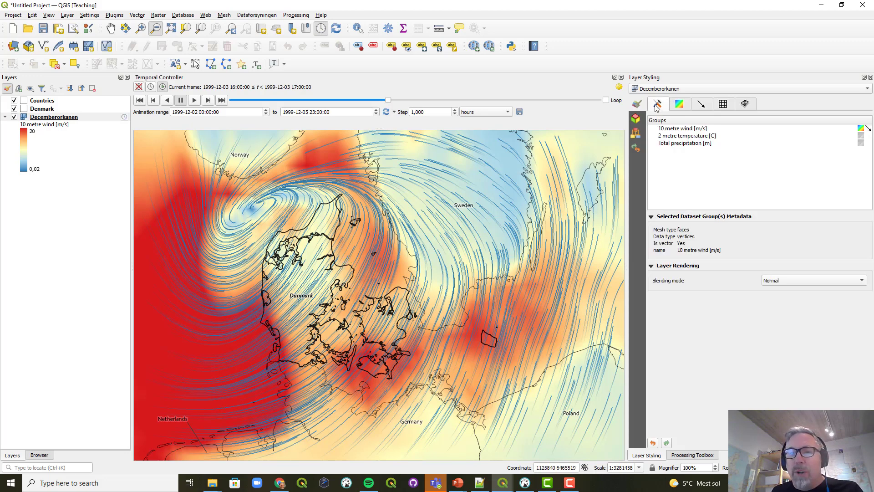
{"action": "left_click", "coordinate": [861, 129]}
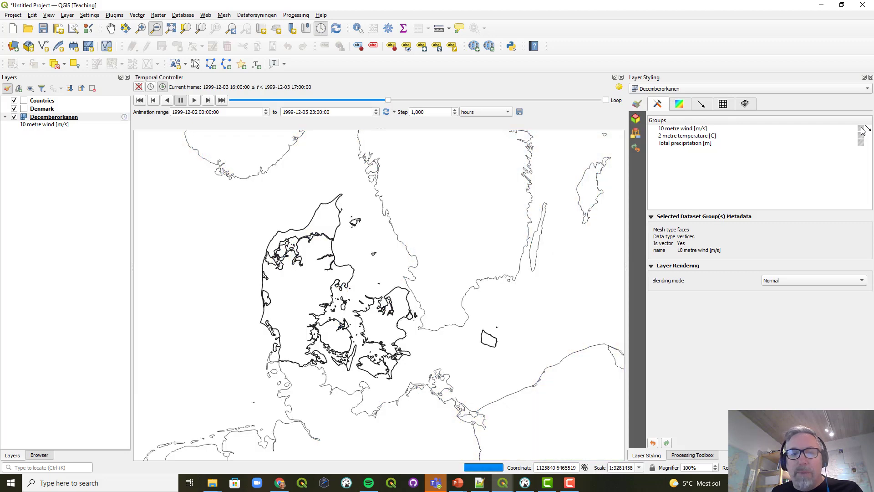
{"action": "left_click", "coordinate": [700, 105]}
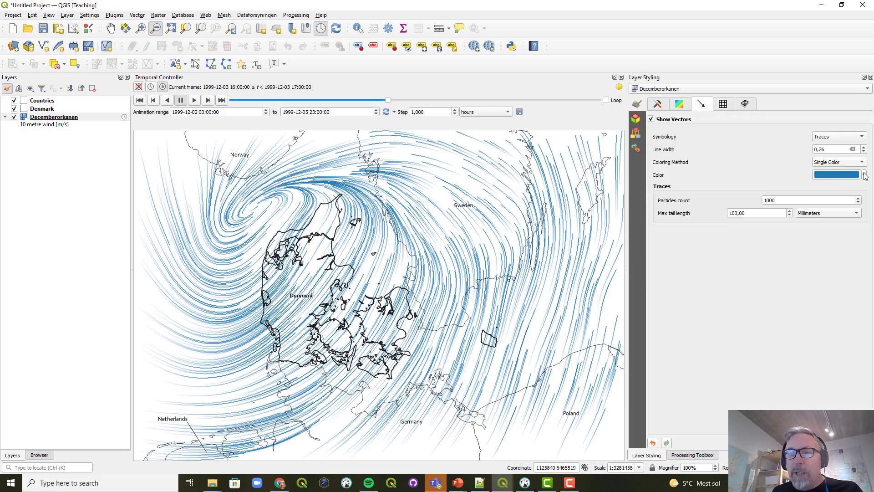
{"action": "left_click", "coordinate": [863, 175]}
{"action": "left_click", "coordinate": [807, 286]}
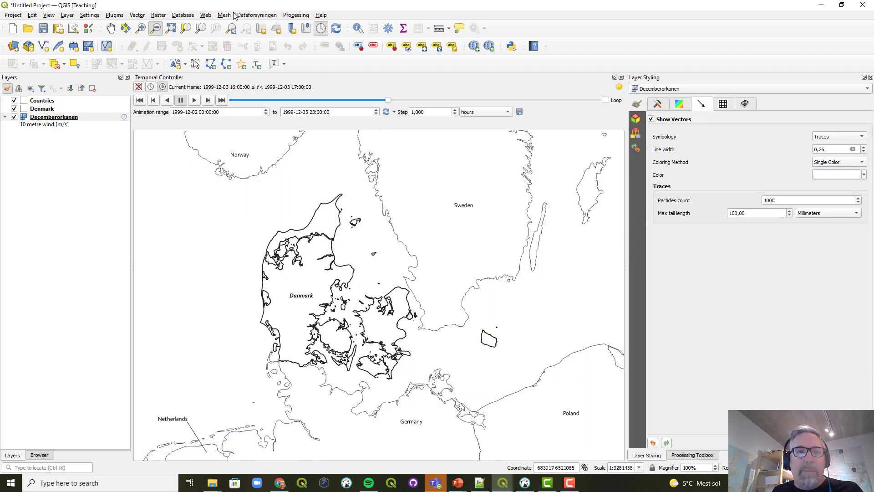
Add the Google Satellite basemap from QuickMapServices to the project.
{"action": "left_click", "coordinate": [205, 15]}
{"action": "mouse_move", "coordinate": [214, 25]}
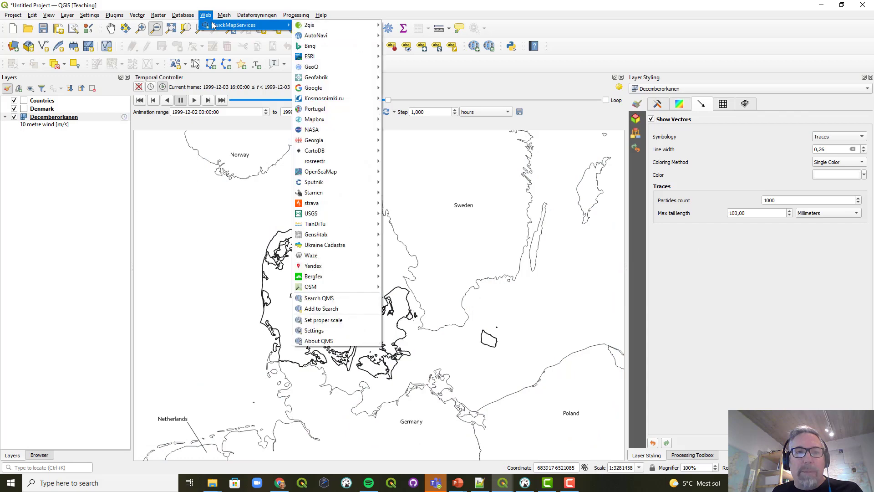
{"action": "mouse_move", "coordinate": [319, 88]}
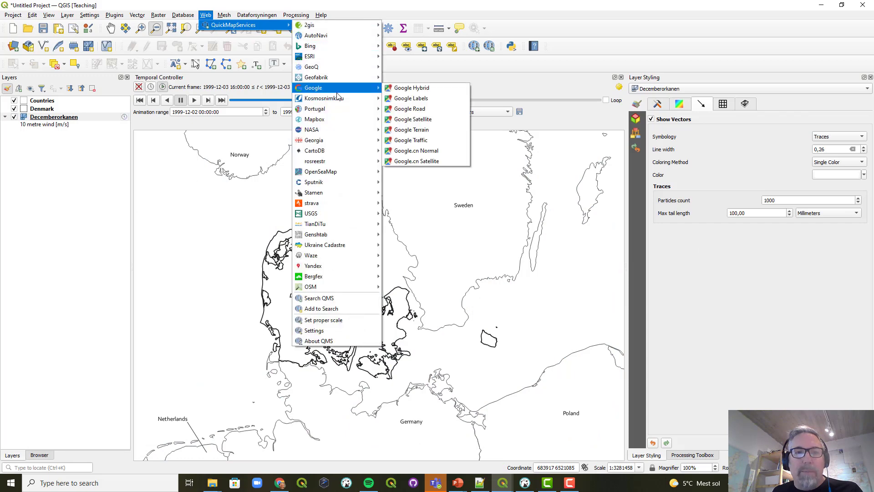
{"action": "left_click", "coordinate": [410, 119]}
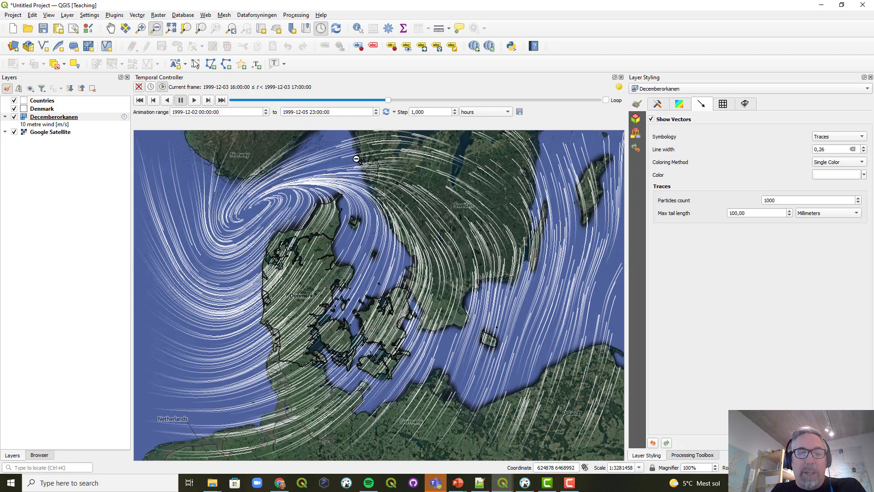
Switch to the open PowerPoint presentation.
{"action": "mouse_move", "coordinate": [458, 483]}
{"action": "left_click", "coordinate": [423, 451]}
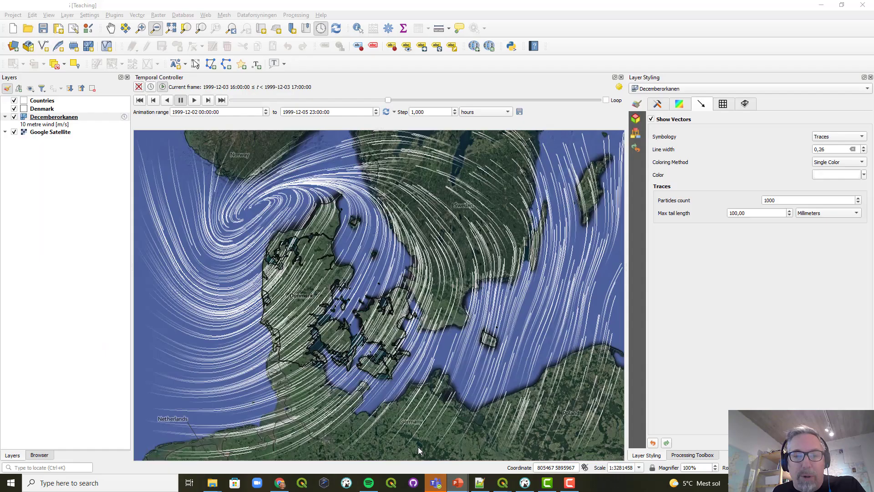